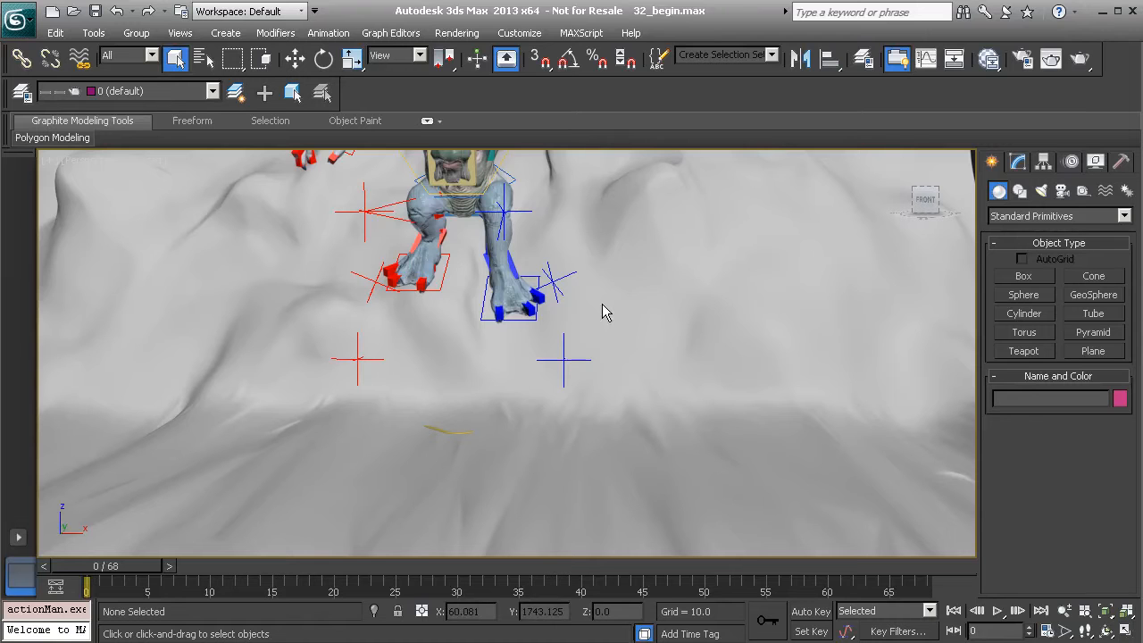
Open the Customize User Interface dialog and review its keyboard, mouse, toolbar, quad, menu and color customization pages.
mouse_move(595, 327)
middle_down()
mouse_move(591, 342)
mouse_move(604, 345)
middle_up()
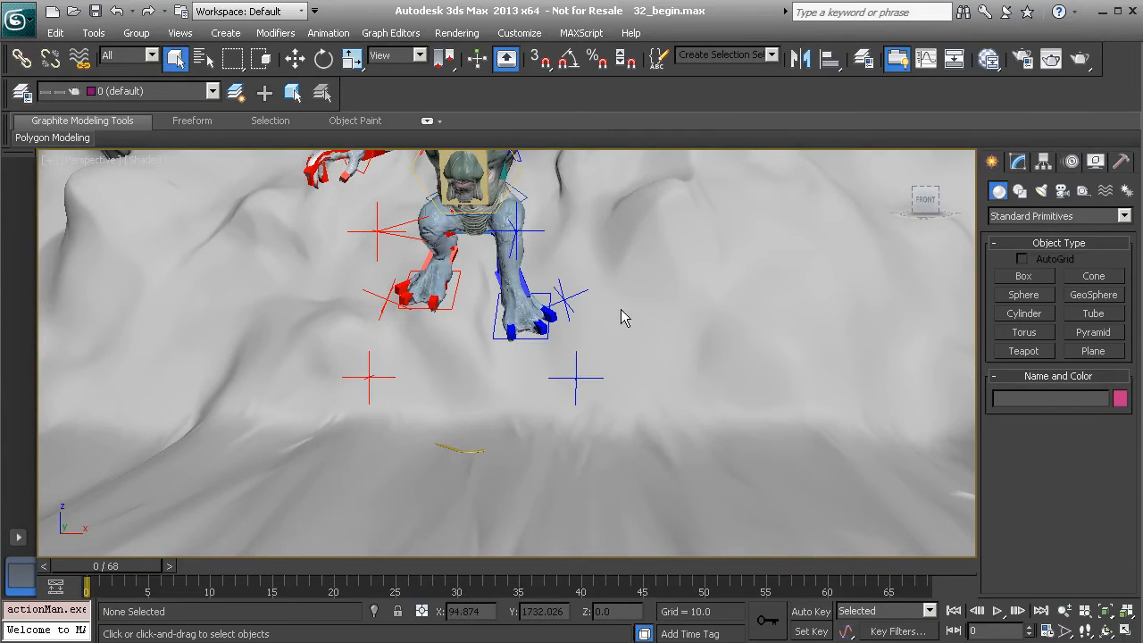
click(520, 33)
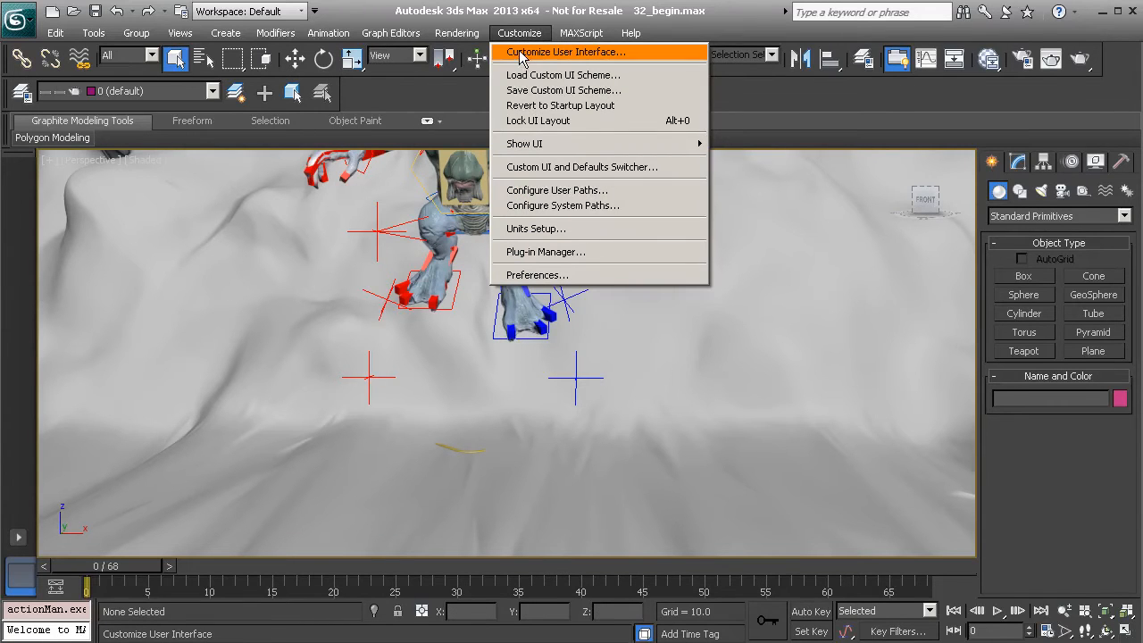
click(566, 55)
click(516, 120)
click(454, 116)
click(511, 116)
click(571, 116)
click(637, 119)
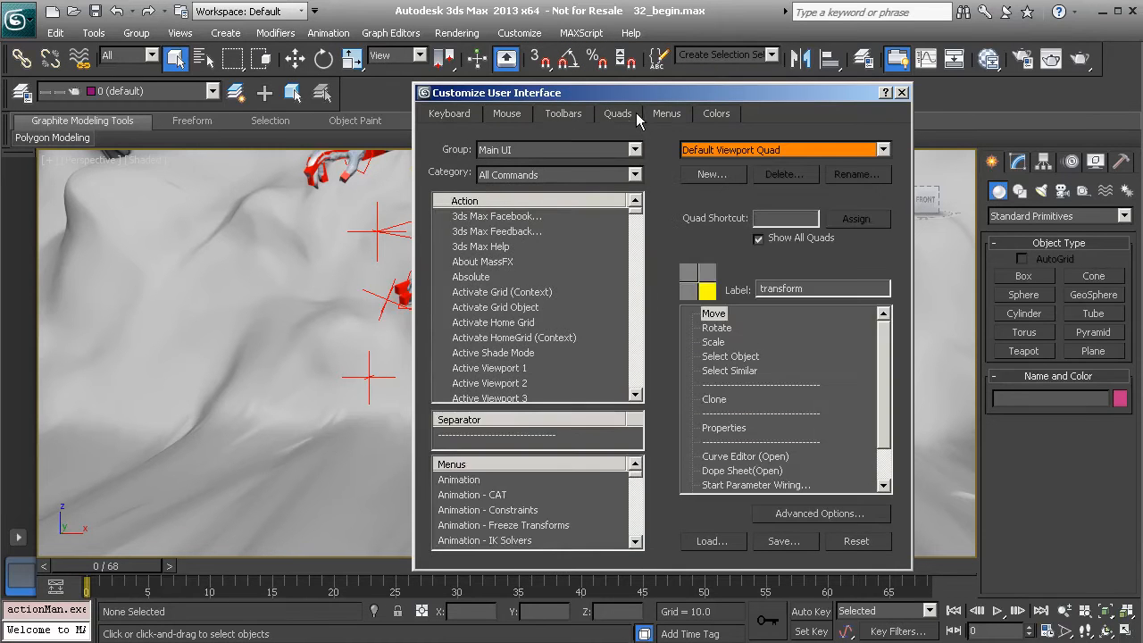
click(719, 116)
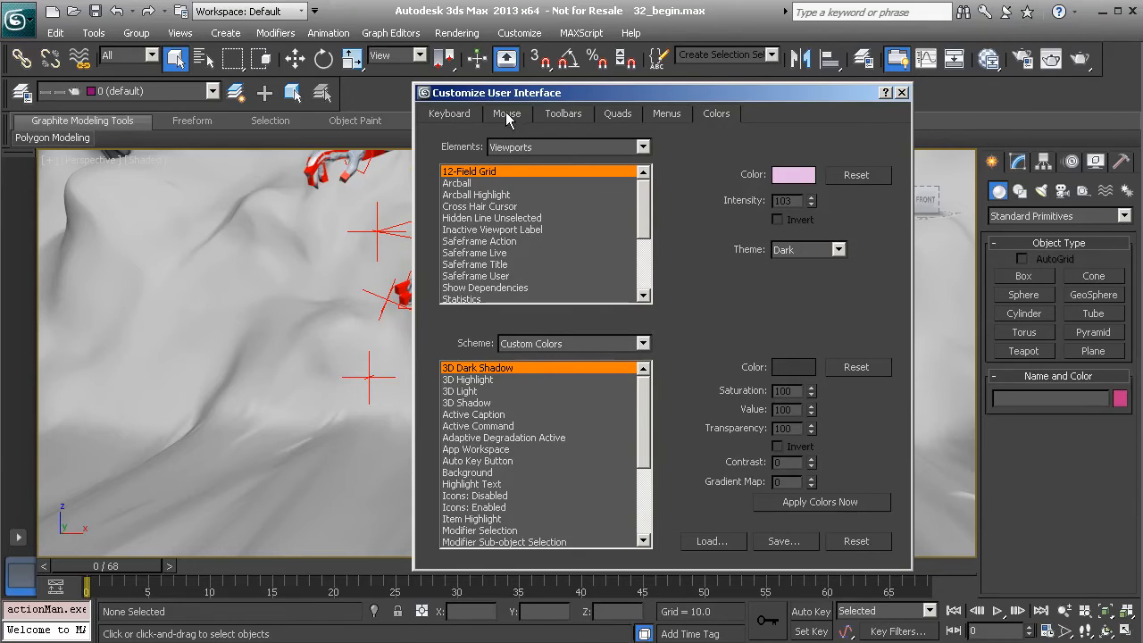
click(570, 118)
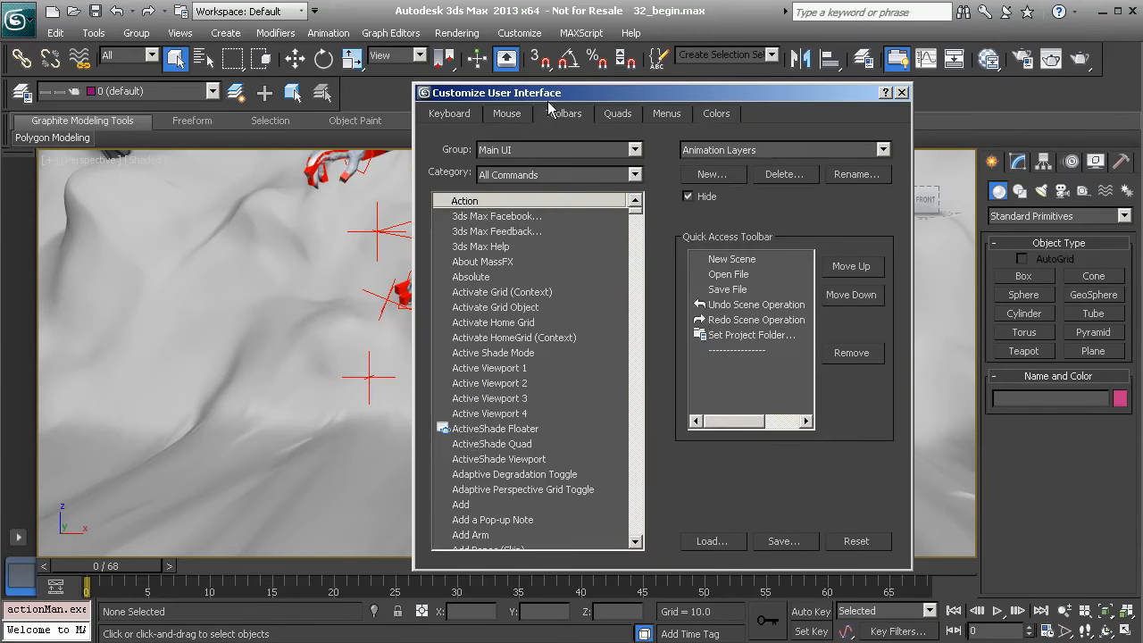
Add a separator at the end of the set quadrant in the Animation quad menu.
click(628, 118)
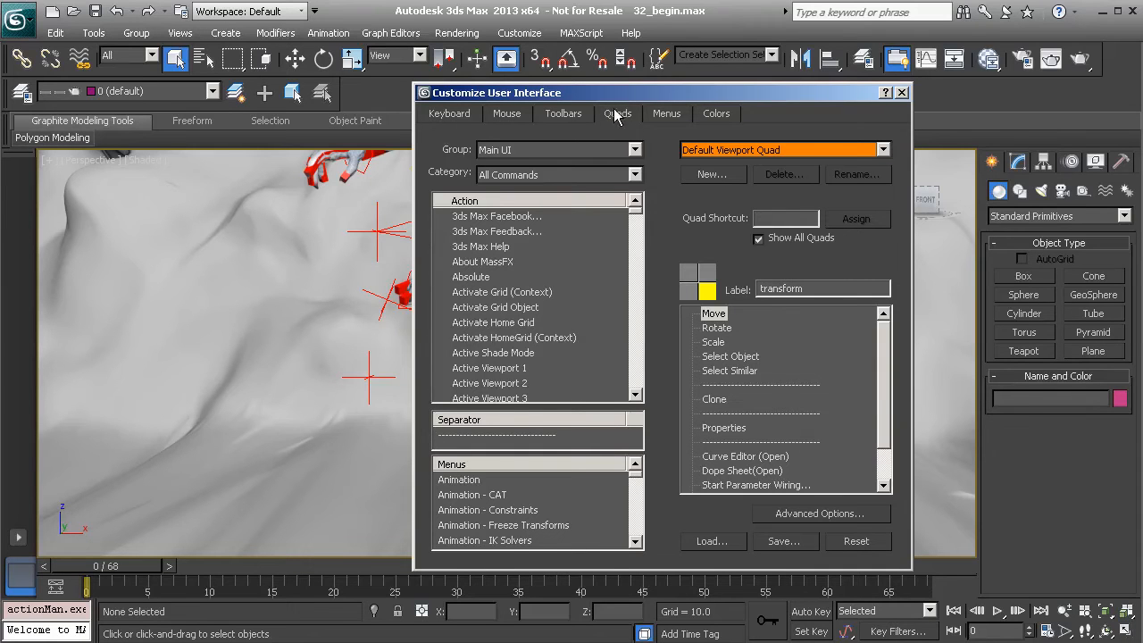
click(780, 149)
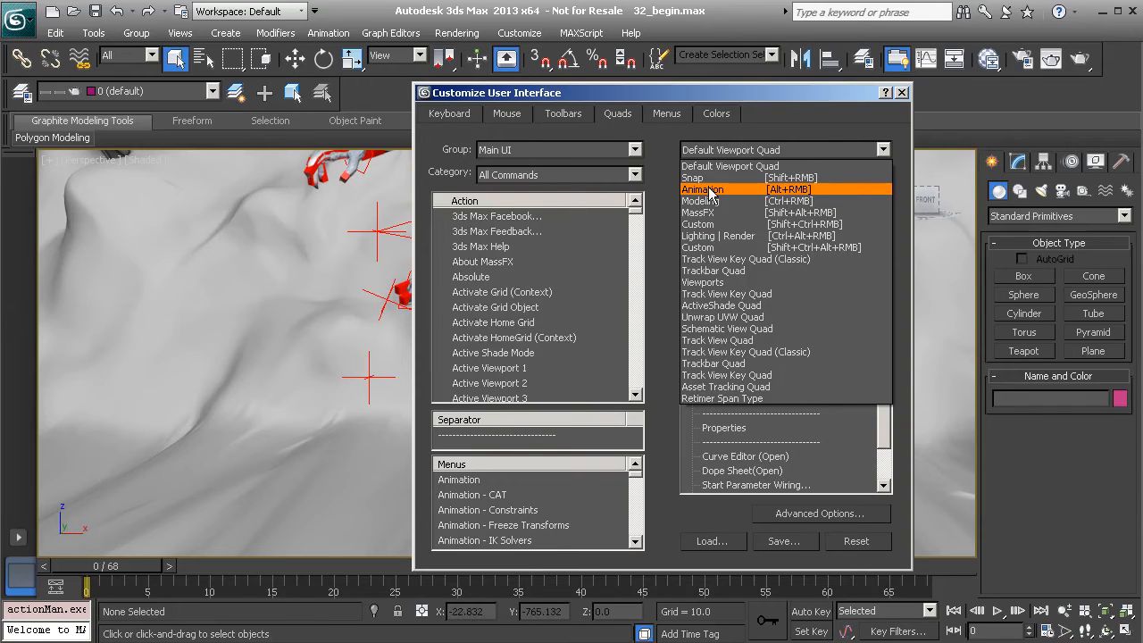
click(750, 192)
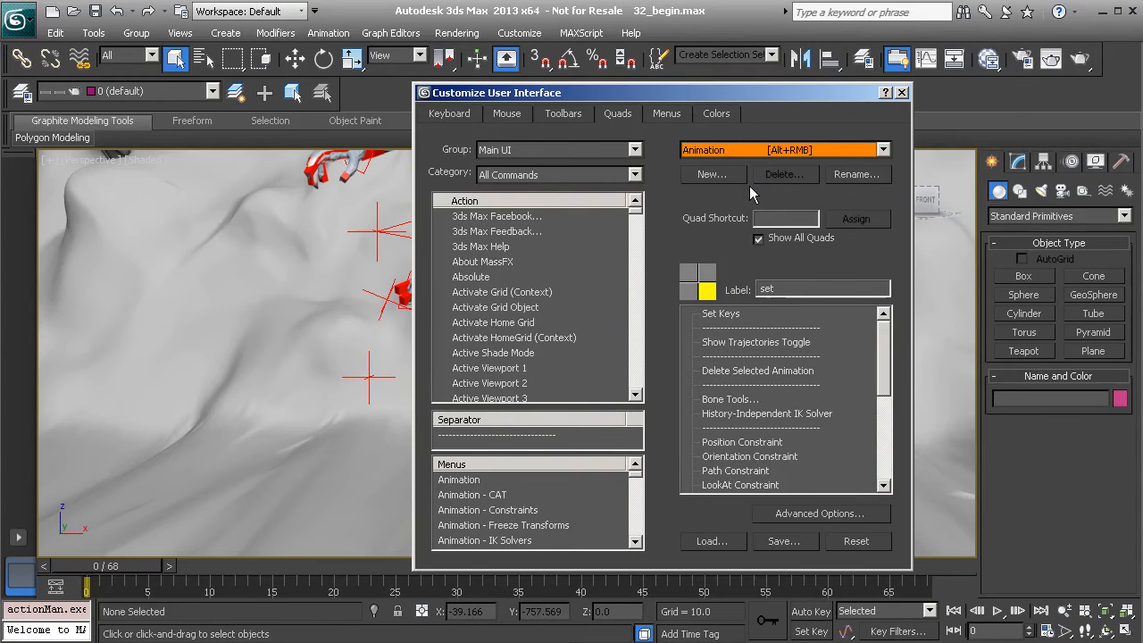
drag(891, 351, 877, 396)
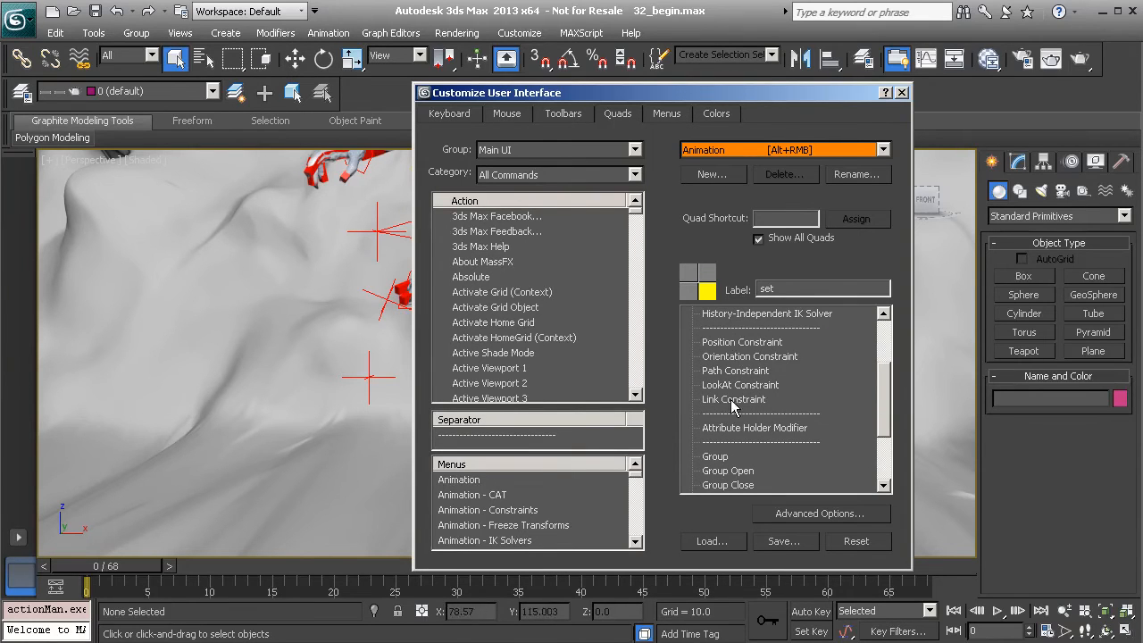
drag(878, 394, 881, 442)
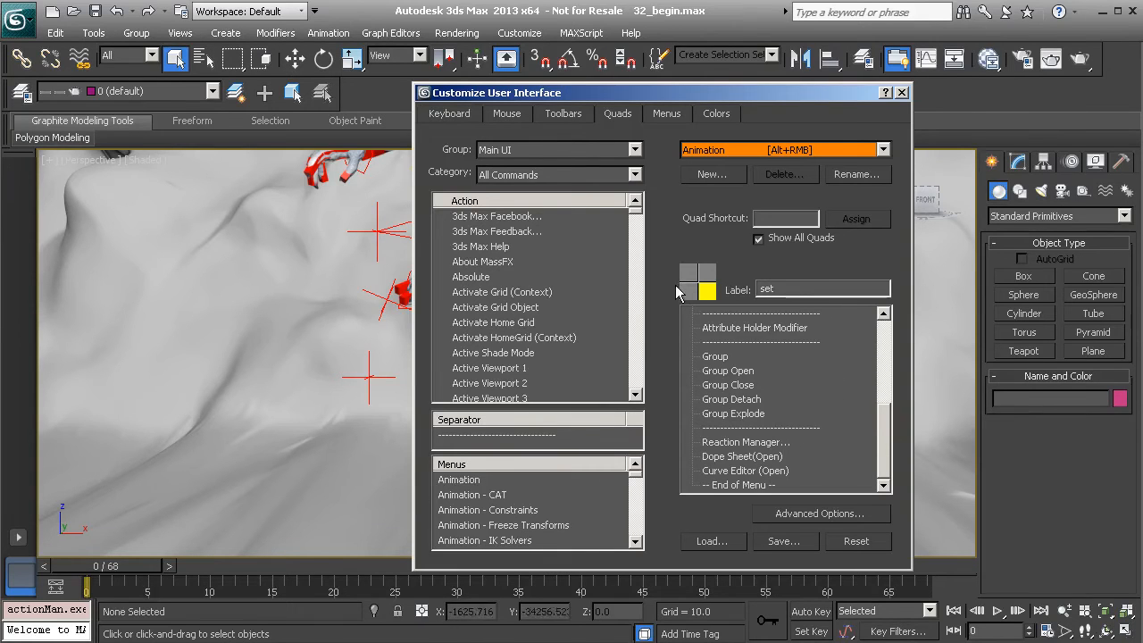
drag(473, 444, 803, 485)
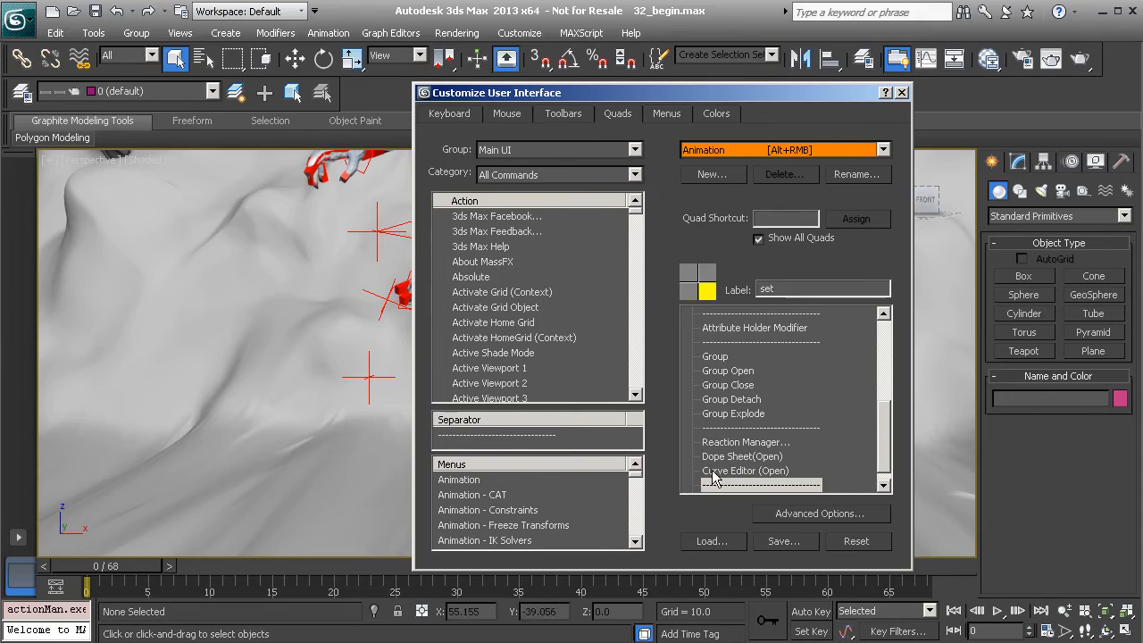
Add the CAT Parent action below the new separator in the Animation quad menu.
drag(881, 435, 877, 457)
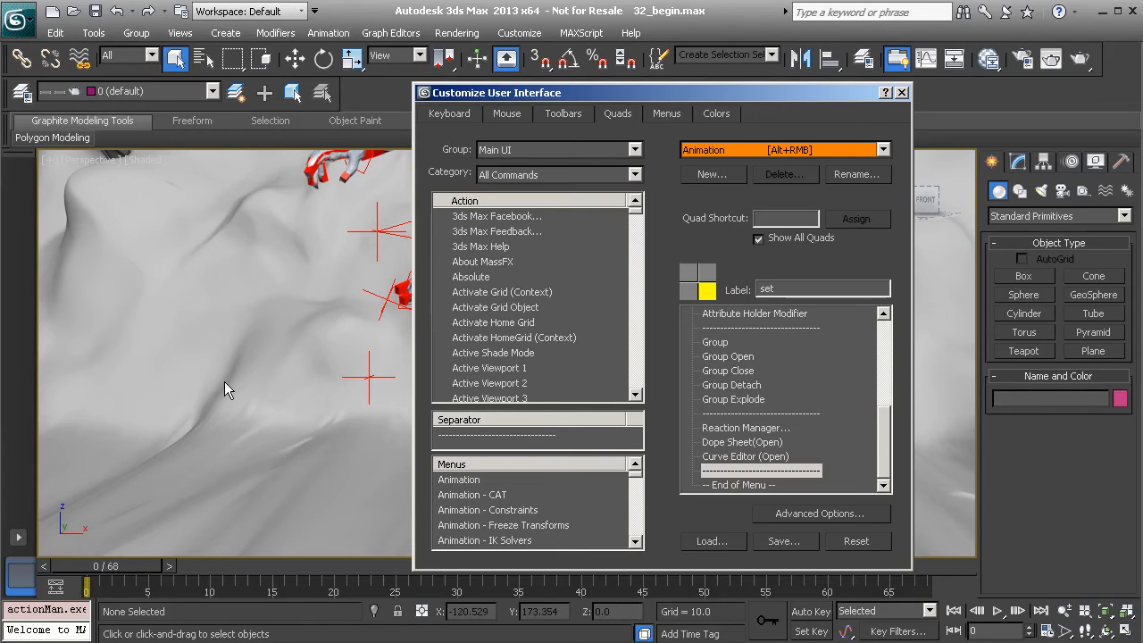
click(505, 294)
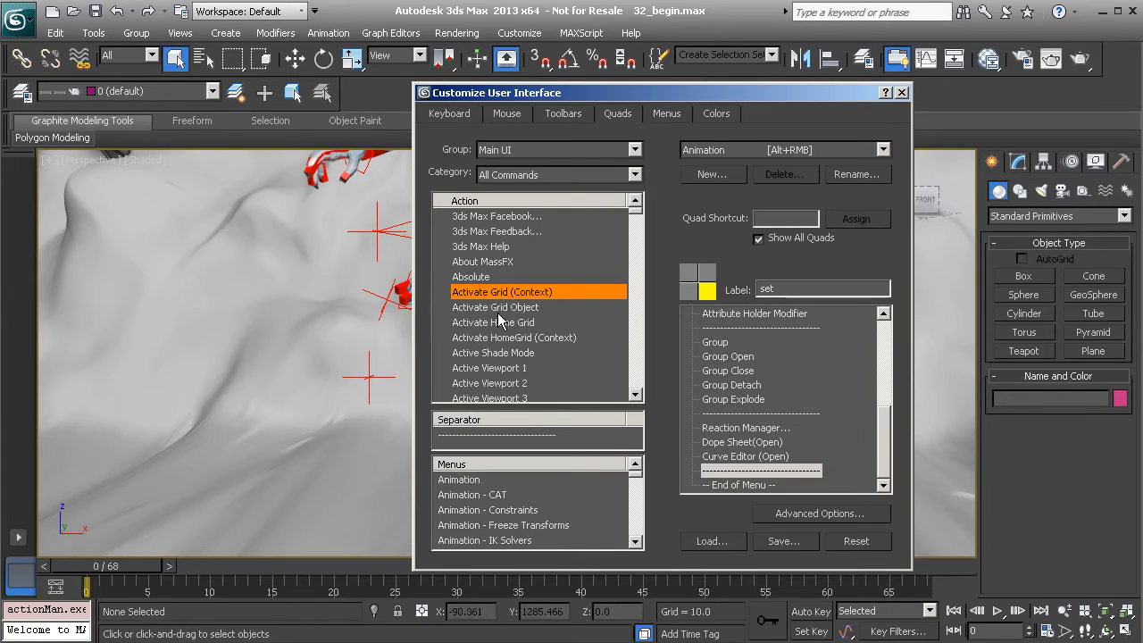
key(c)
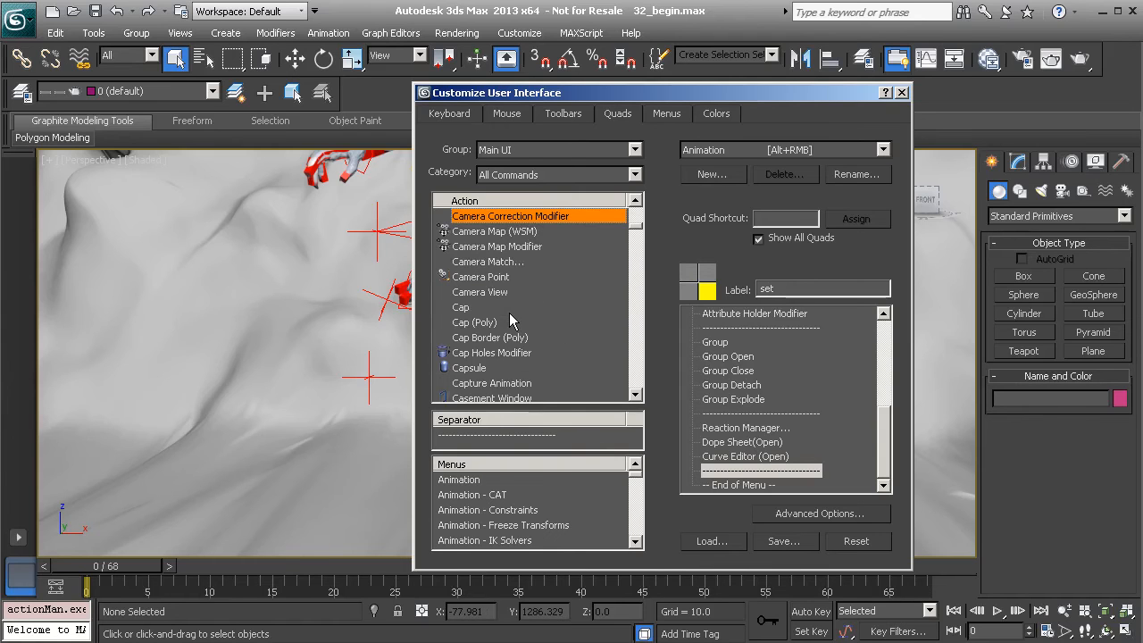
scroll(635, 393, down, 3)
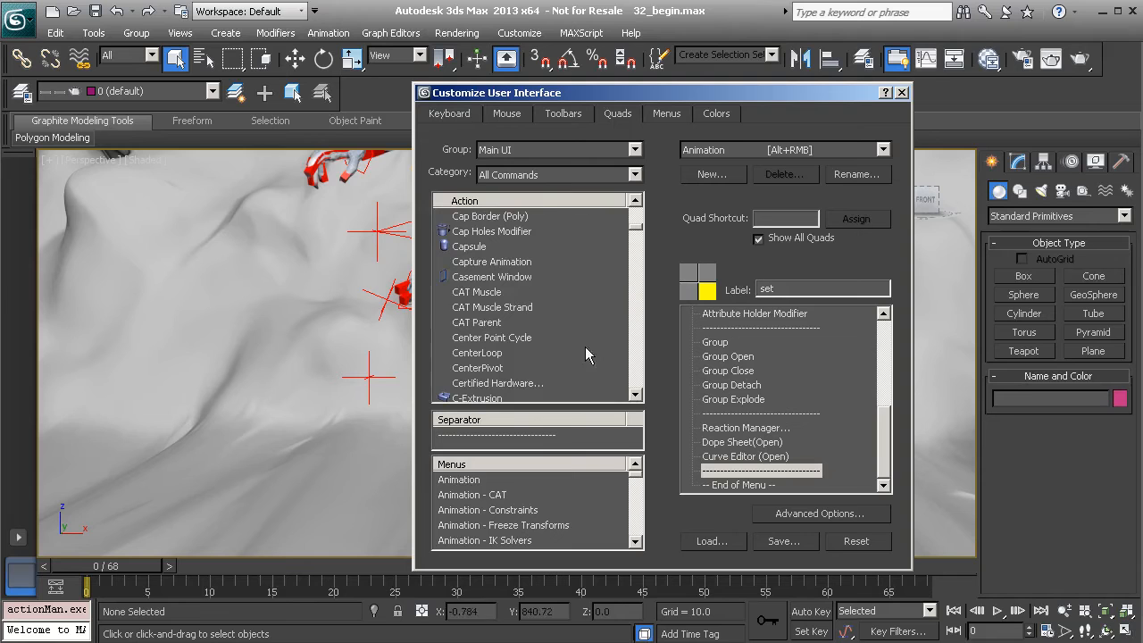
click(484, 324)
drag(485, 327, 813, 488)
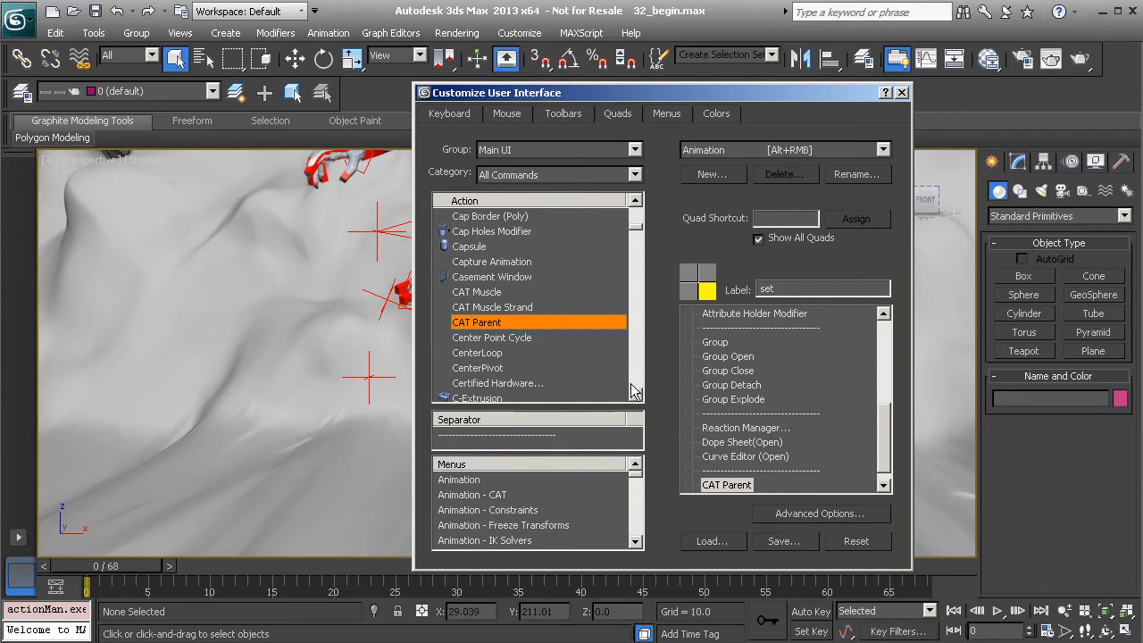
Start CAT Parent from the viewport's Animation quad menu and create a Panther preset rig beside the creature.
alt+right_click(215, 271)
click(300, 569)
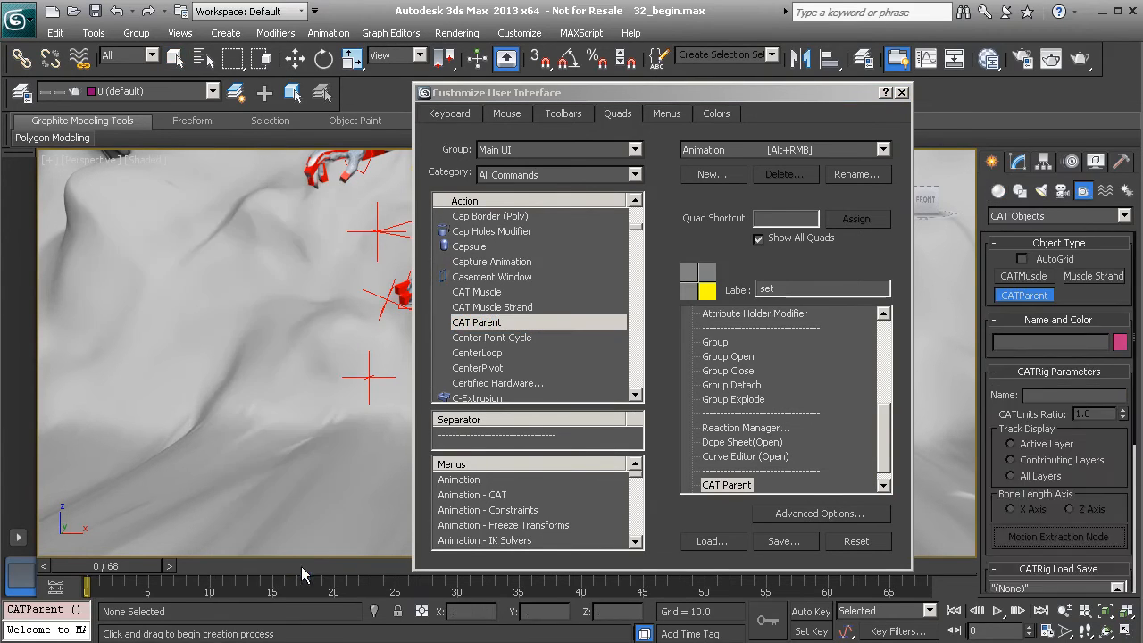
drag(997, 420, 1014, 179)
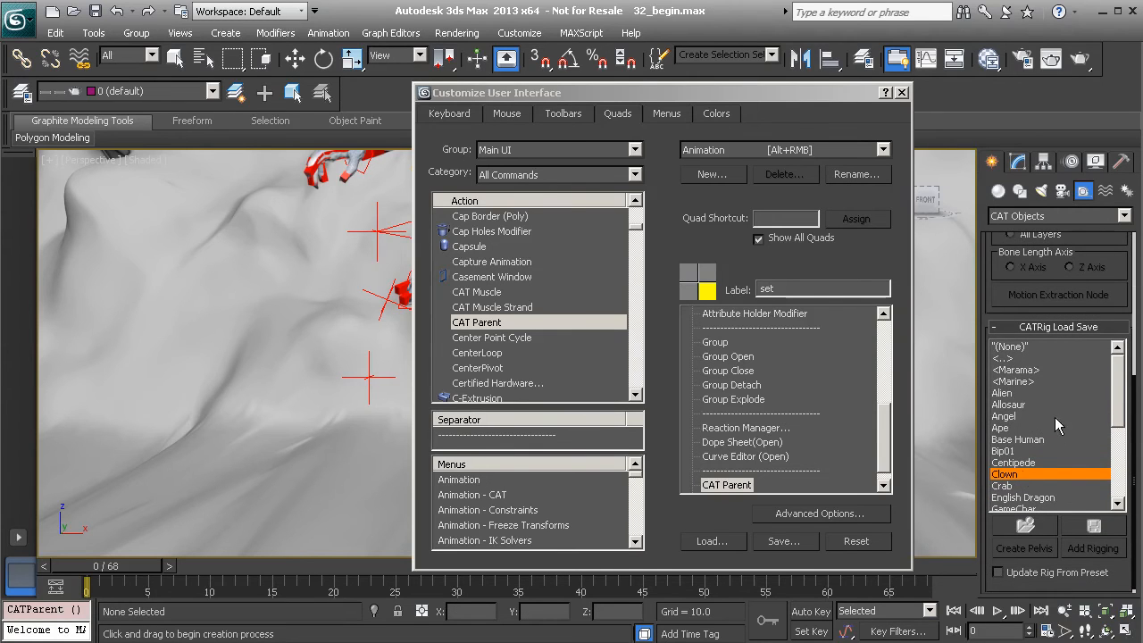
drag(1118, 378, 1116, 478)
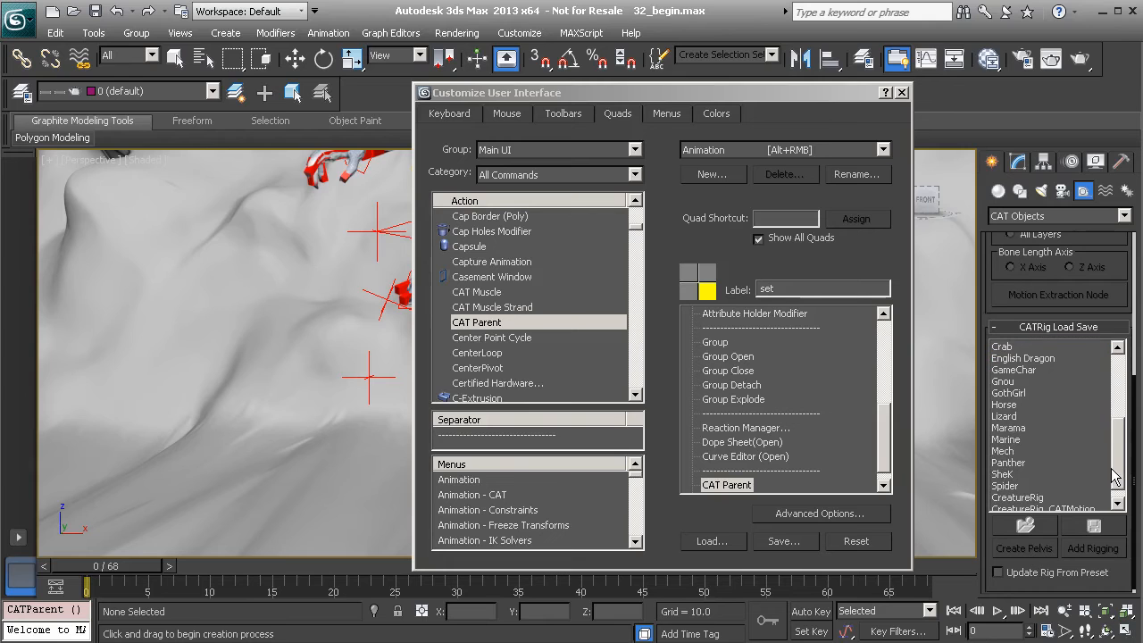
click(1042, 464)
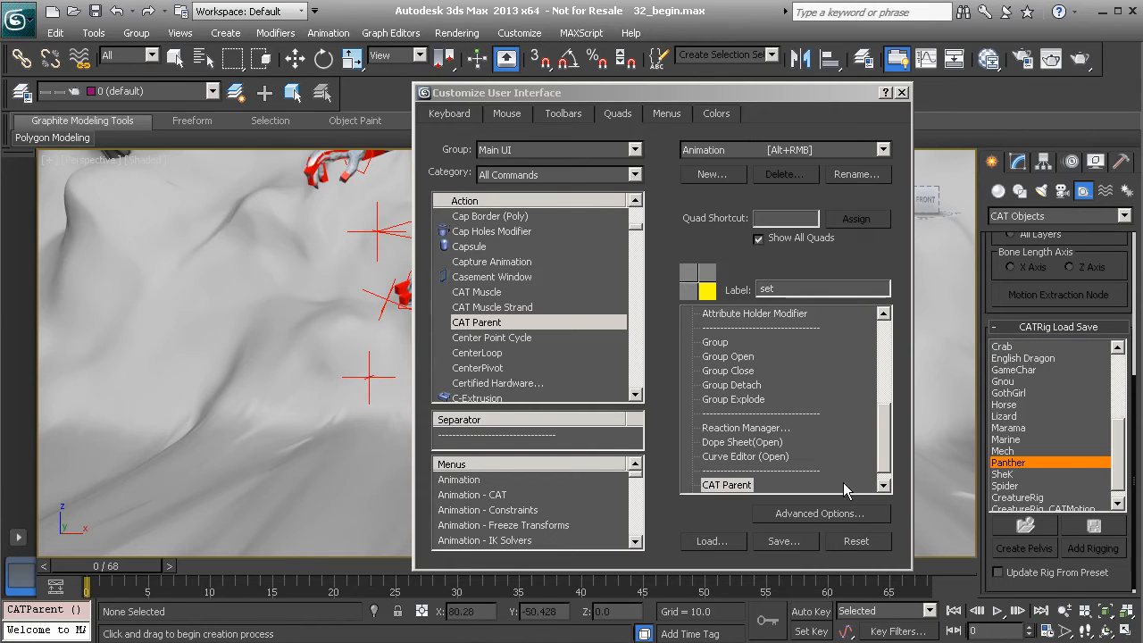
drag(212, 429, 260, 420)
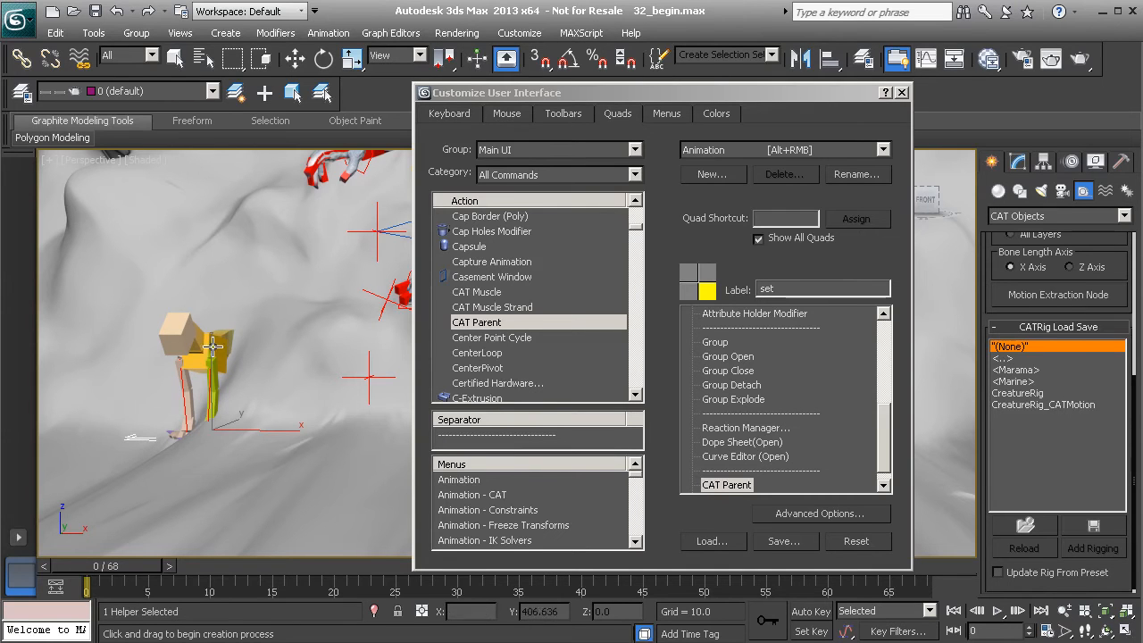
End rig creation and move the Panther rig forward on the ground to about X -62, Y -43.
right_click(243, 385)
key(w)
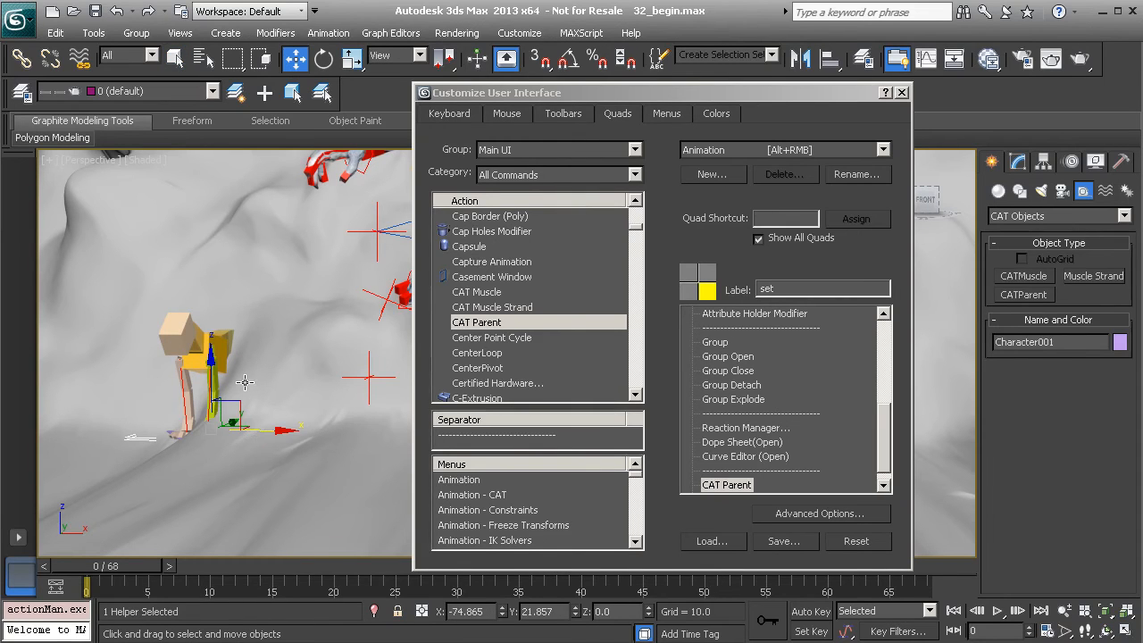
drag(234, 421, 183, 457)
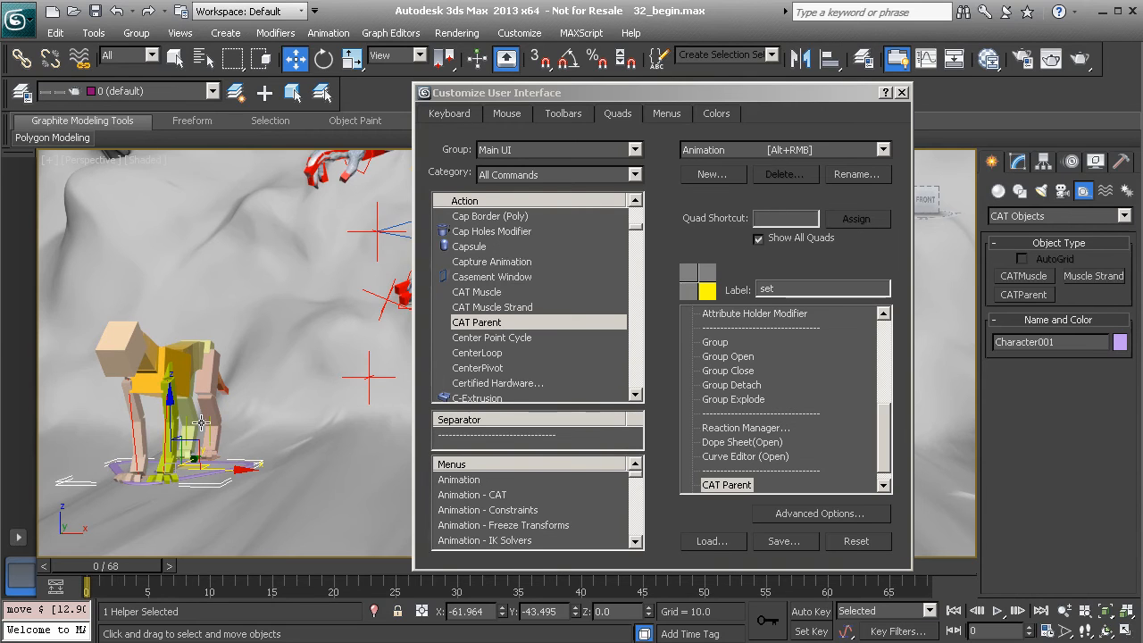
alt+middle_drag(259, 431, 209, 457)
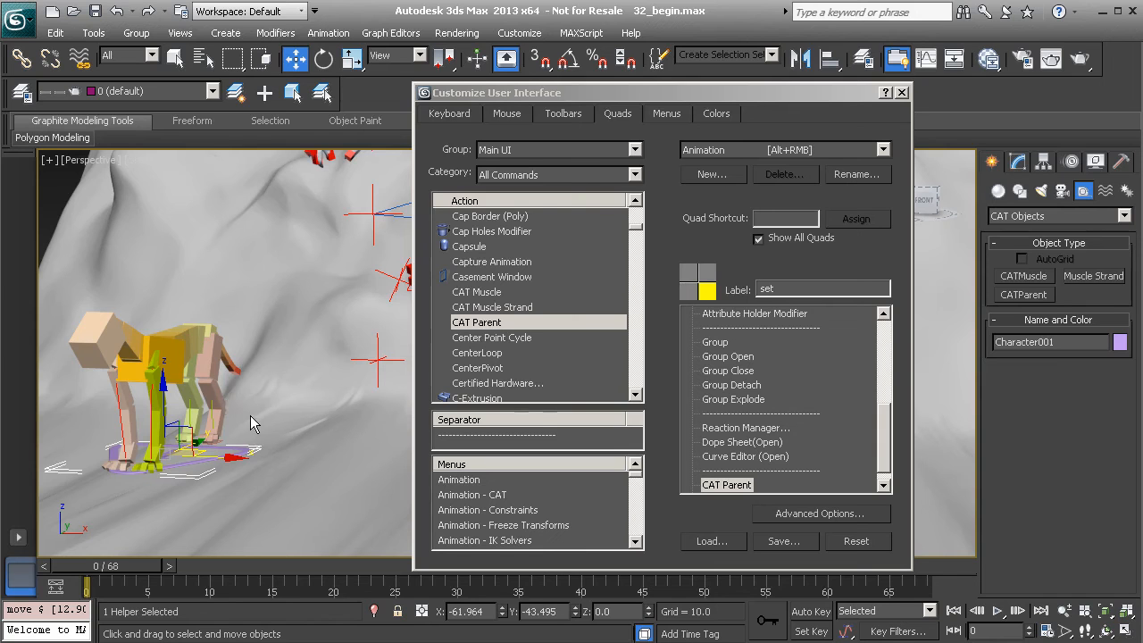
drag(883, 417, 886, 455)
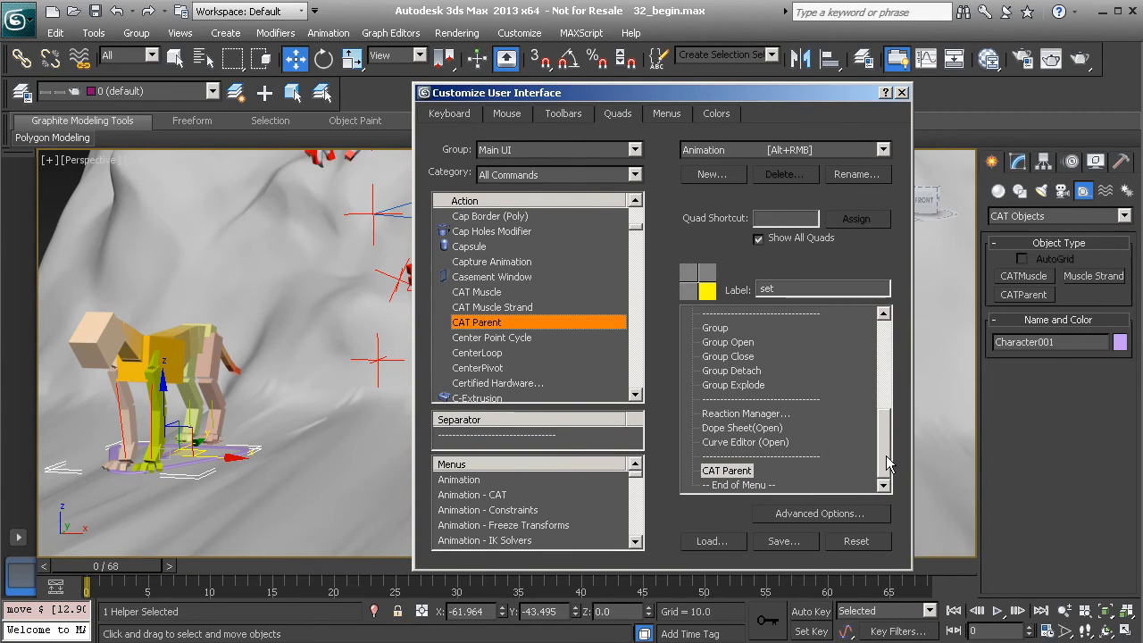
click(776, 545)
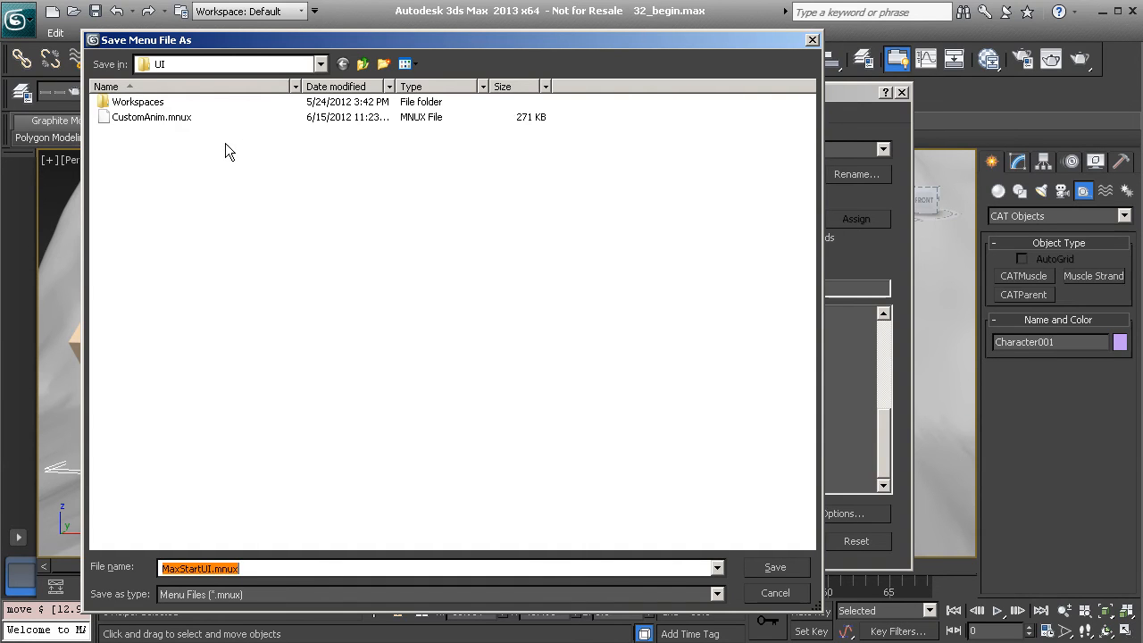
click(789, 593)
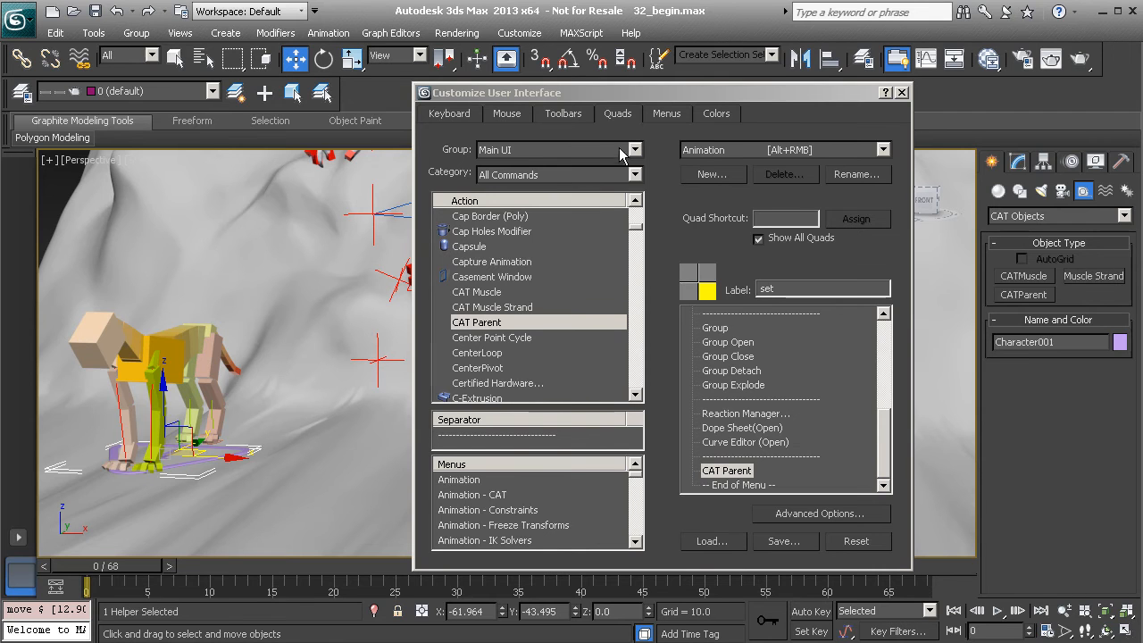
Create a new custom toolbar named rigging_toolbar, then widen it and place it in the viewport beside the customization dialog.
click(566, 116)
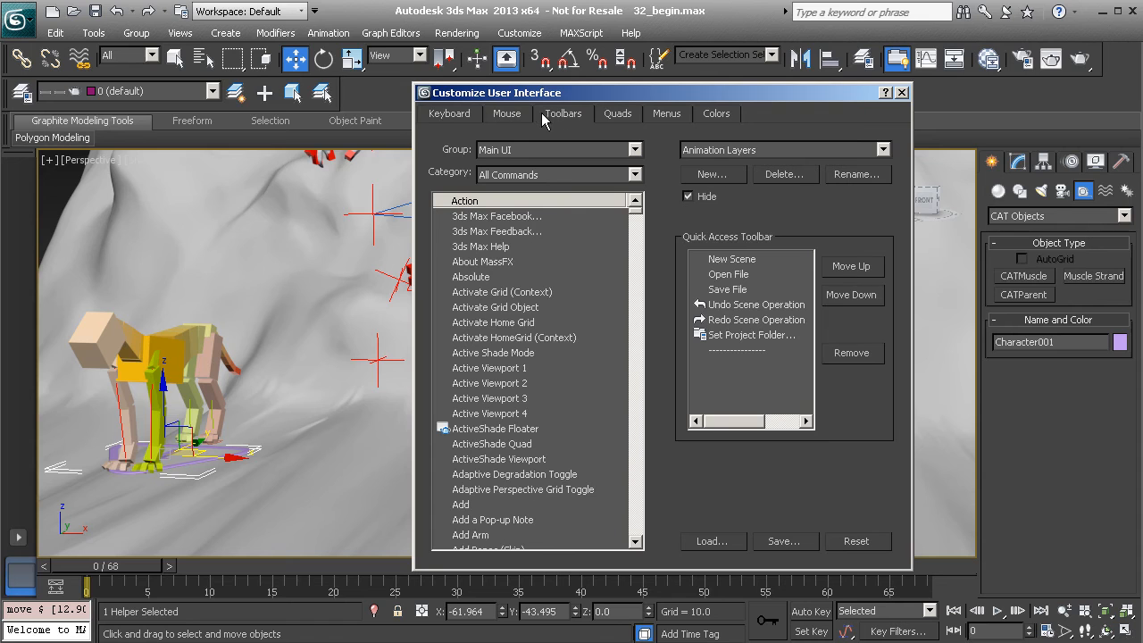
click(723, 177)
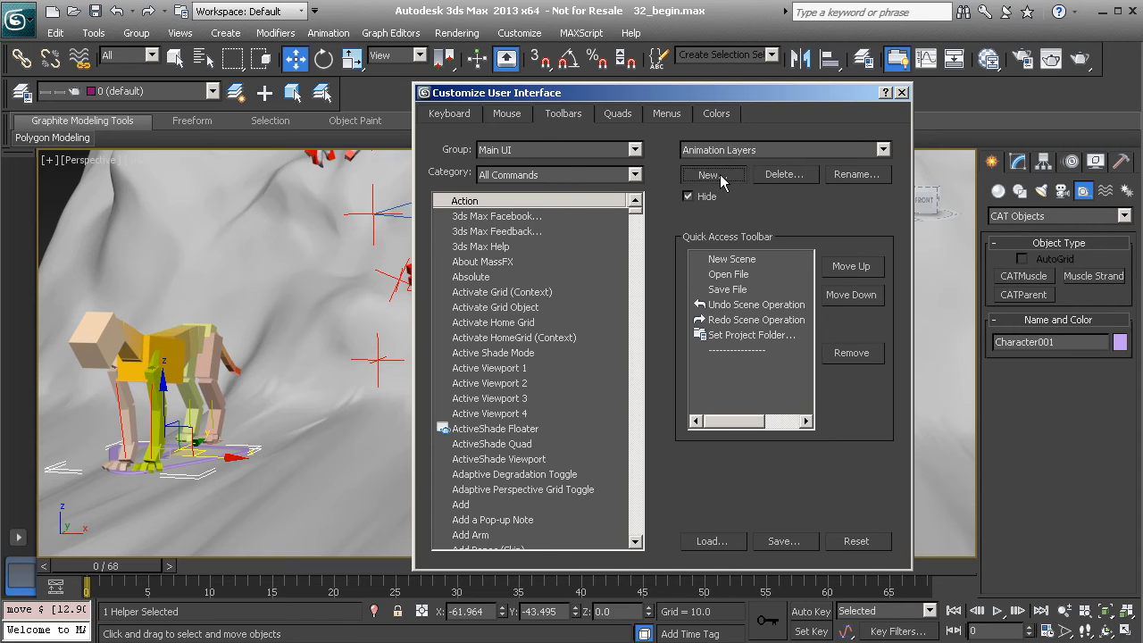
drag(668, 278, 477, 218)
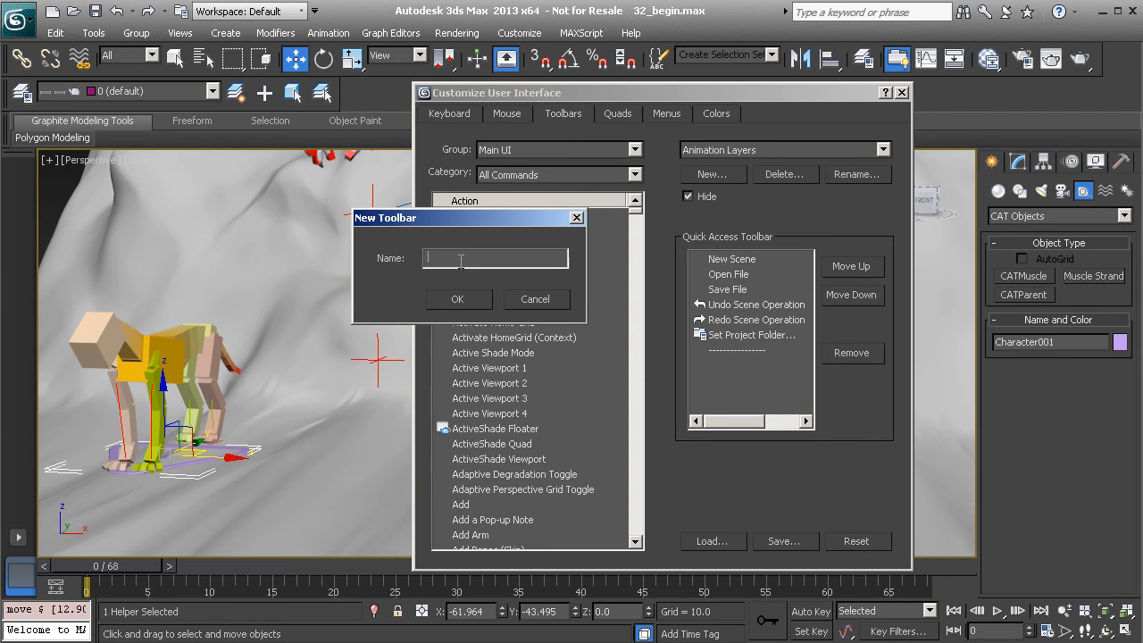
text(rigging_toolbar)
click(463, 301)
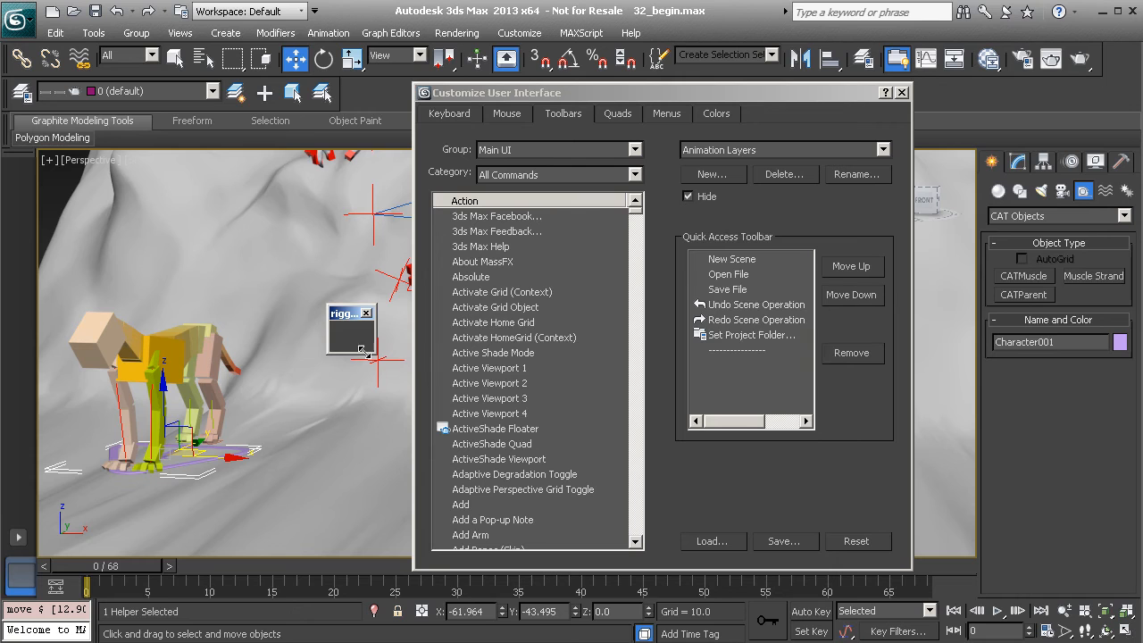
drag(378, 355, 417, 384)
drag(369, 320, 292, 272)
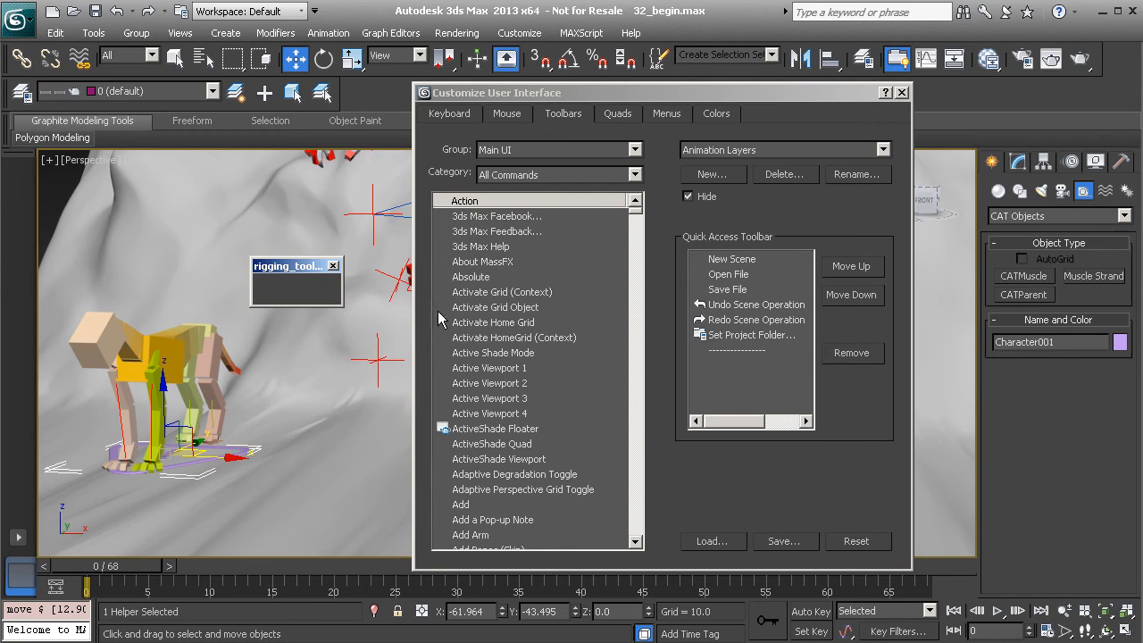
Find the Bone Tools action among all Main UI commands and add it to the rigging_toolbar.
click(491, 323)
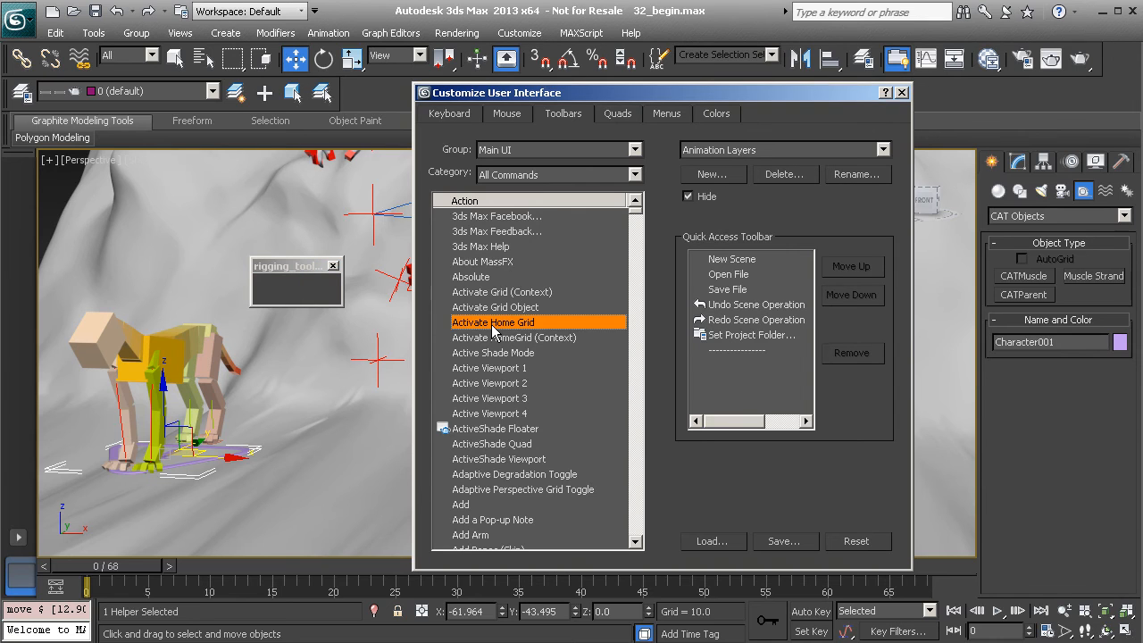
key(b)
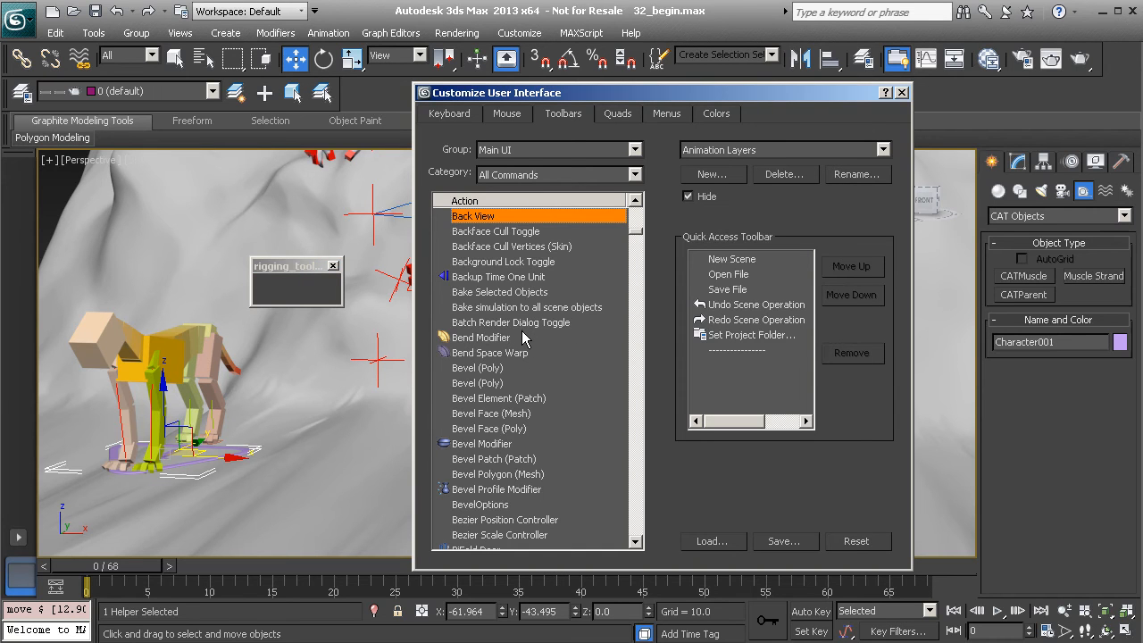
scroll(540, 433, down, 3)
scroll(541, 433, down, 2)
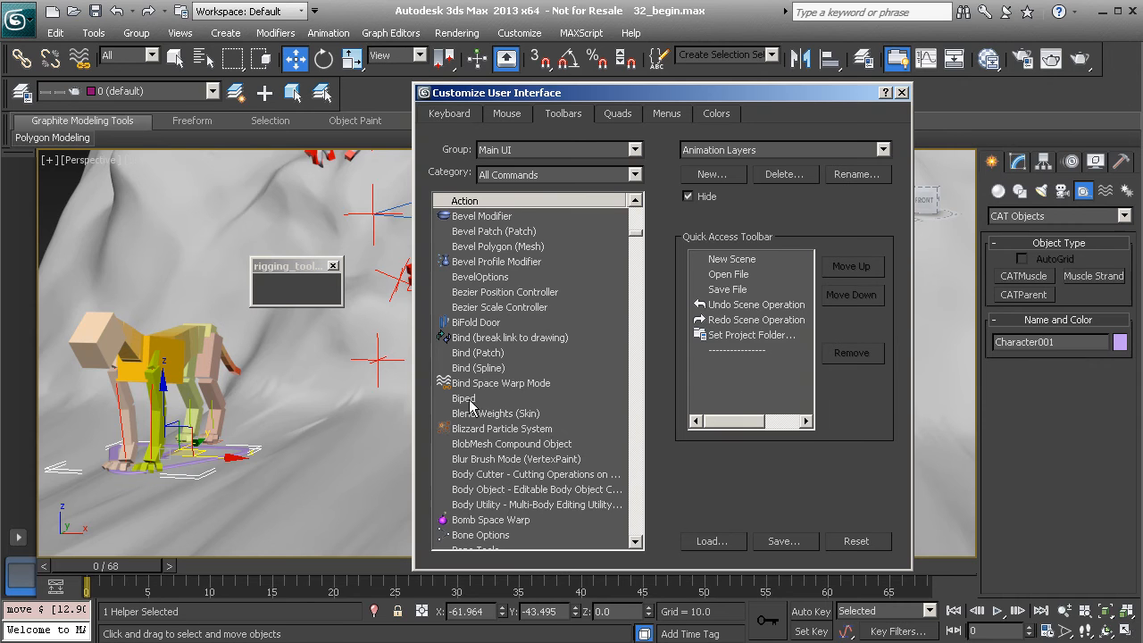
scroll(475, 404, down, 1)
scroll(479, 404, down, 1)
drag(495, 461, 290, 297)
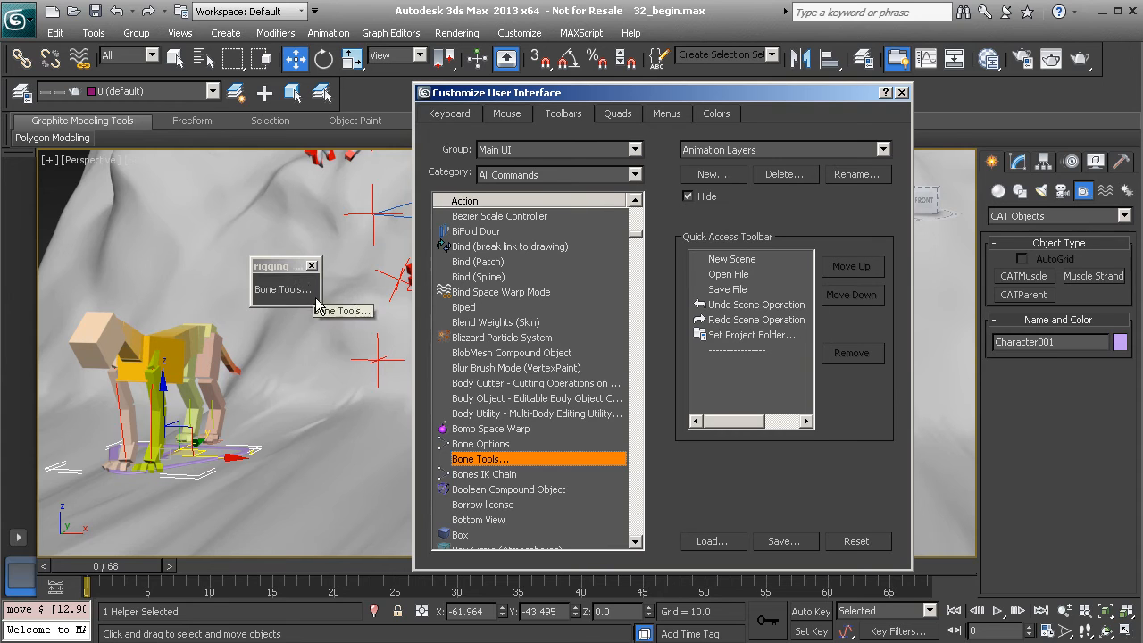
Test the new toolbar command by opening the Bone Tools window, and close the window again.
click(298, 291)
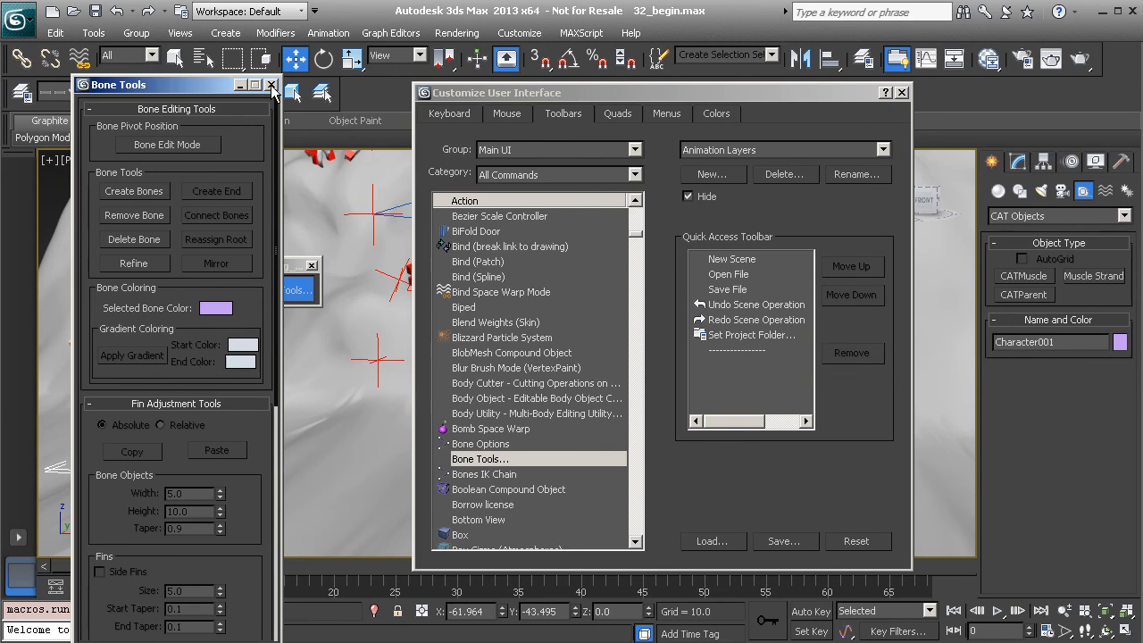
click(272, 86)
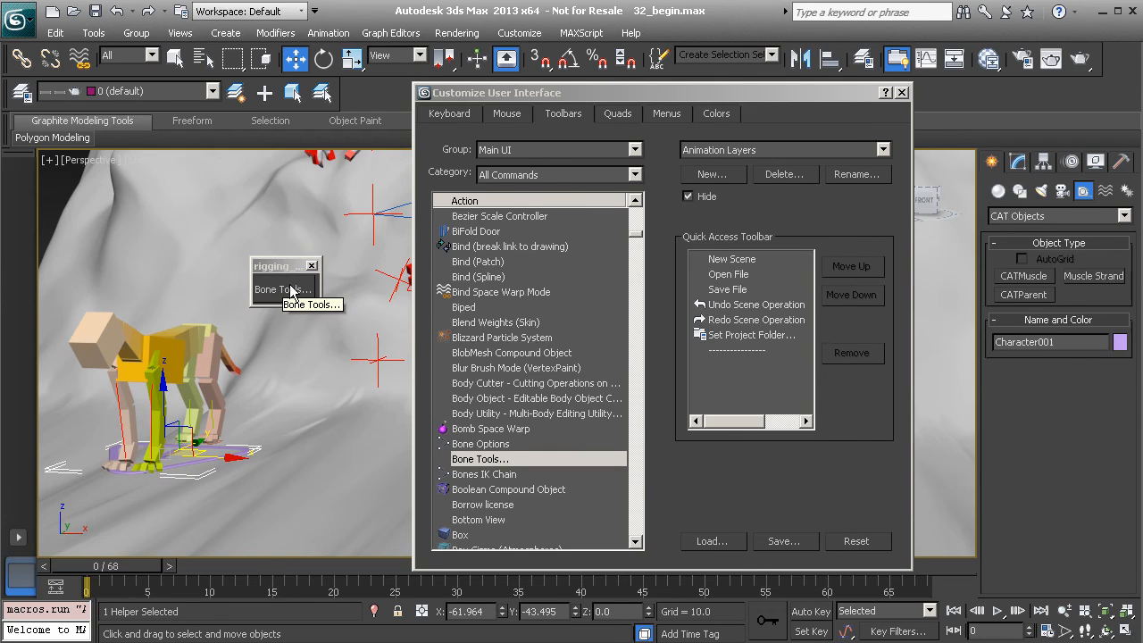
Move the rigging toolbar above the Panther rig in the viewport and close the interface customization dialog.
drag(280, 272, 174, 213)
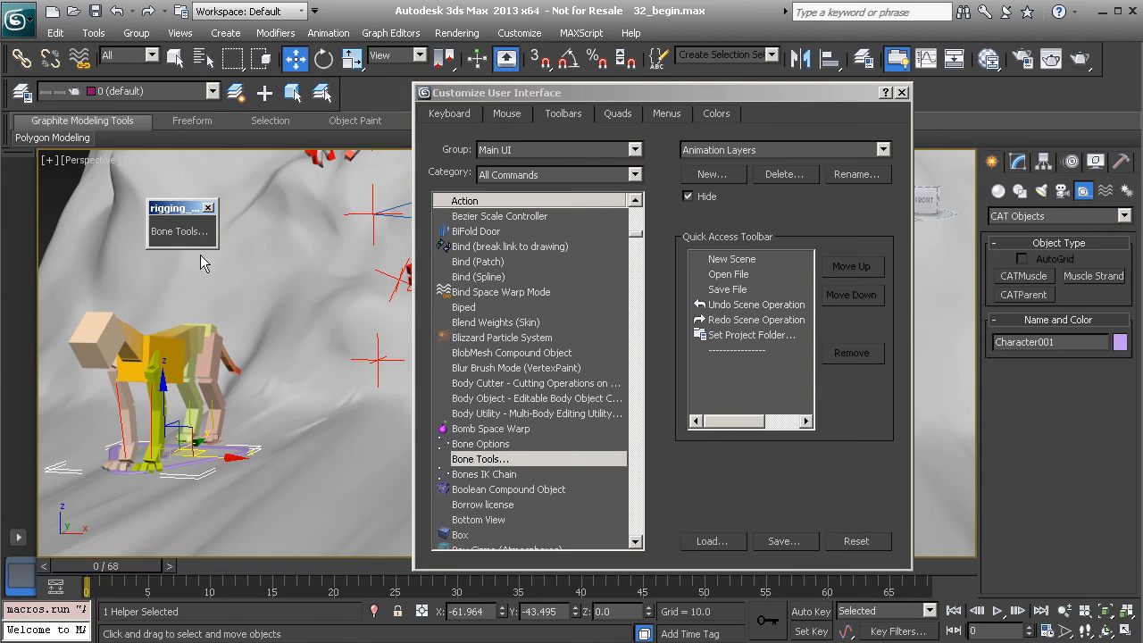
alt+middle_drag(228, 311, 271, 339)
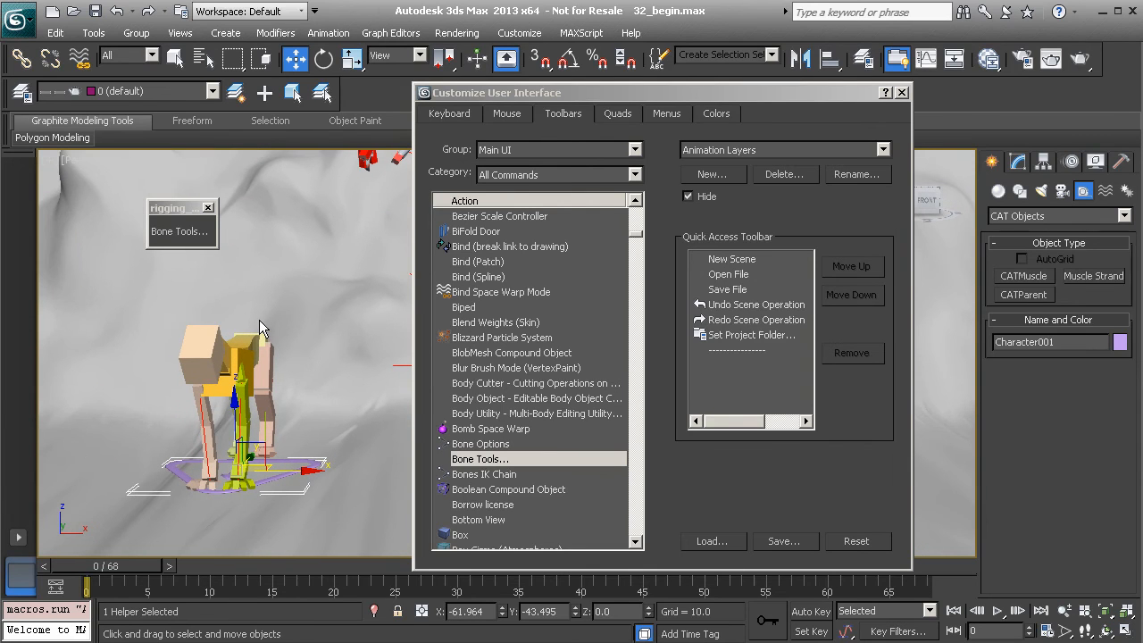
click(902, 92)
Deselect the Panther rig so that nothing in the scene is selected.
middle_drag(559, 364, 590, 370)
alt+middle_drag(459, 370, 447, 373)
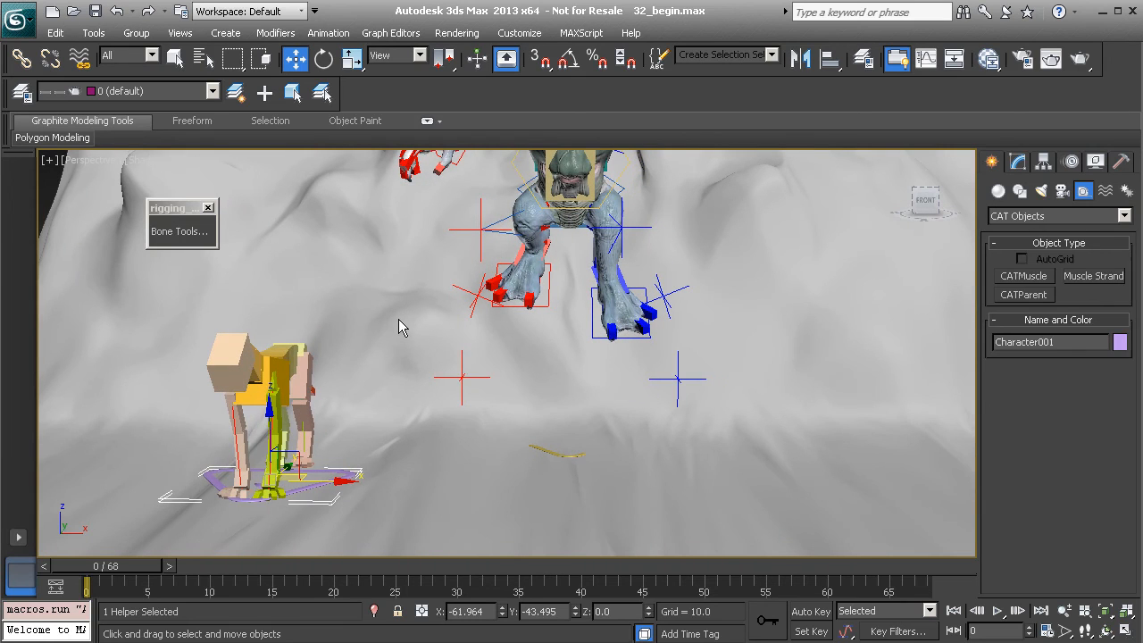
alt+middle_drag(398, 319, 398, 312)
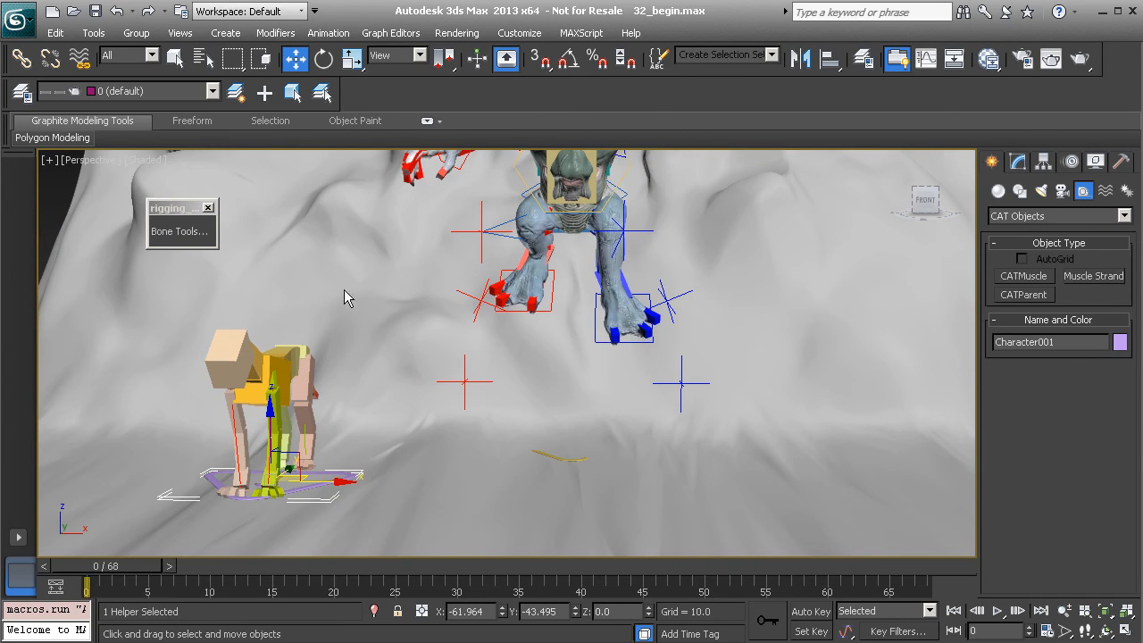
middle_drag(370, 297, 345, 291)
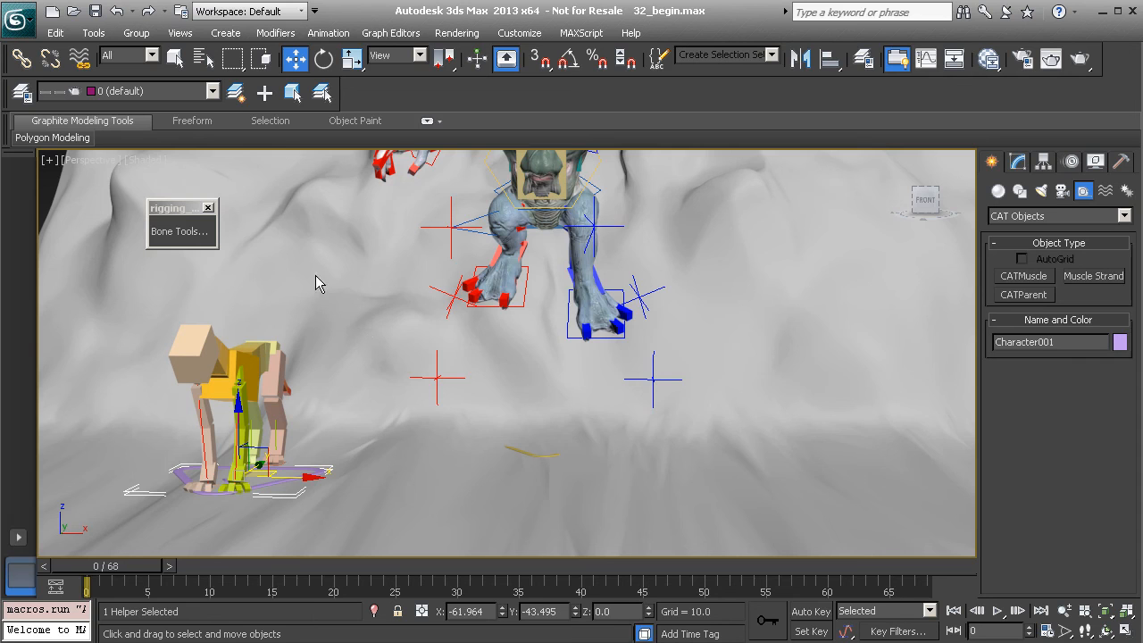
alt+middle_drag(323, 309, 341, 304)
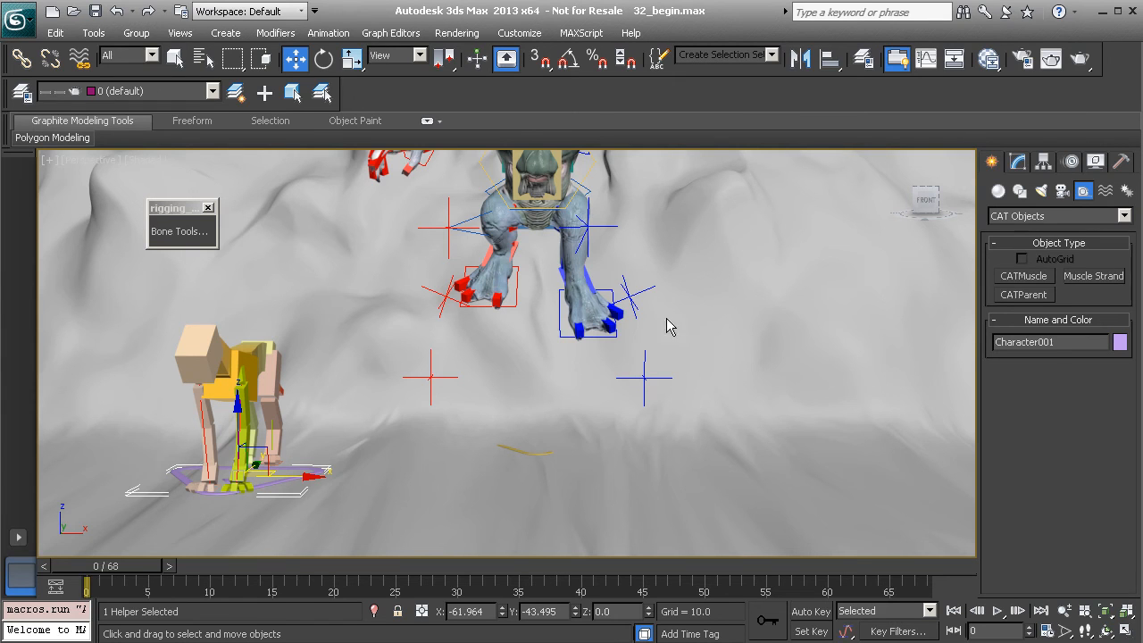
middle_drag(715, 344, 699, 344)
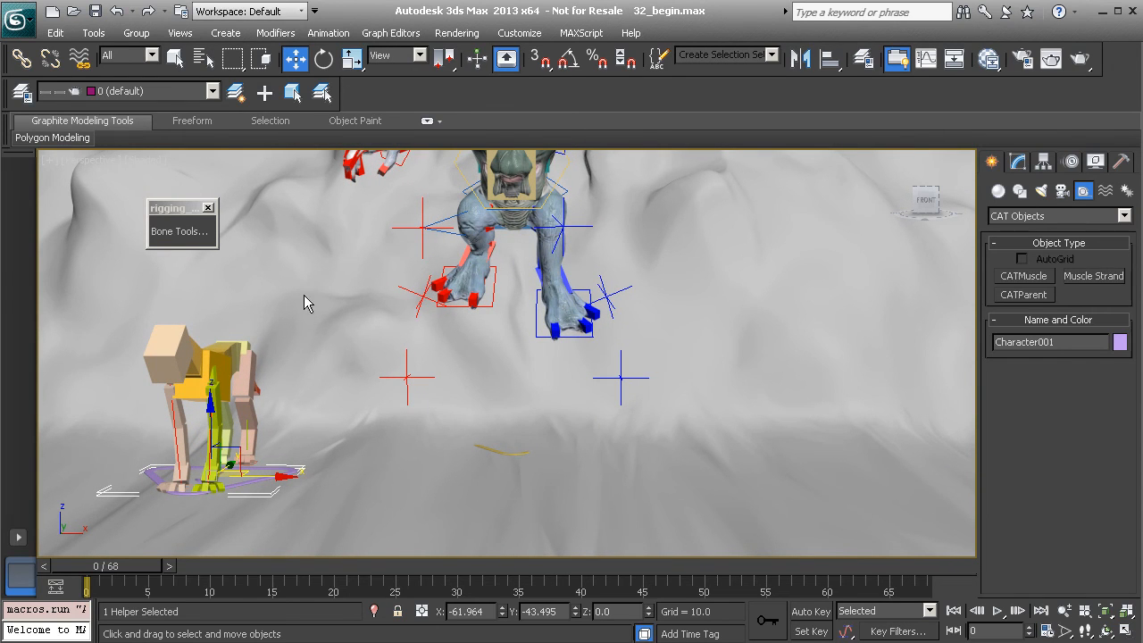
click(242, 285)
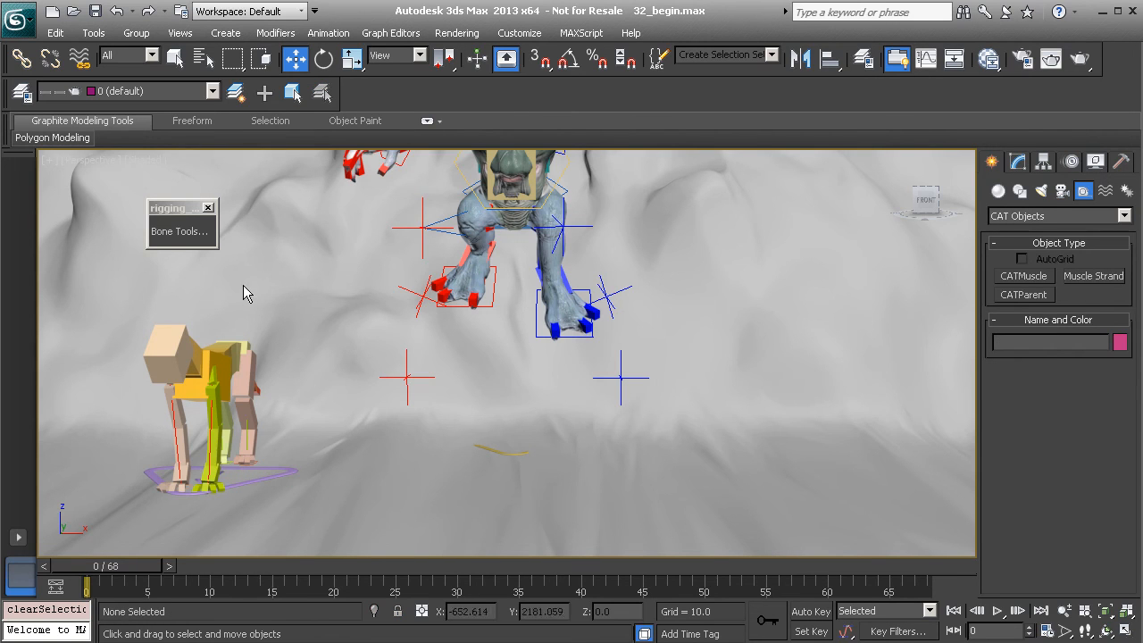